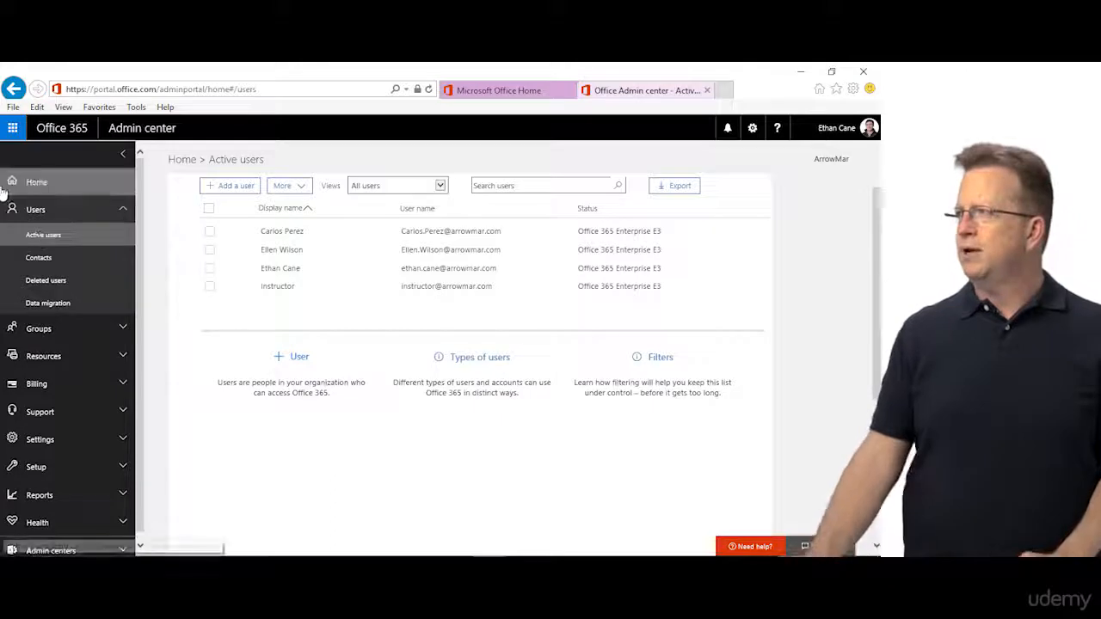
Step: Start a new user and fill in the first, last and display names
{"action": "left_click", "coordinate": [234, 188]}
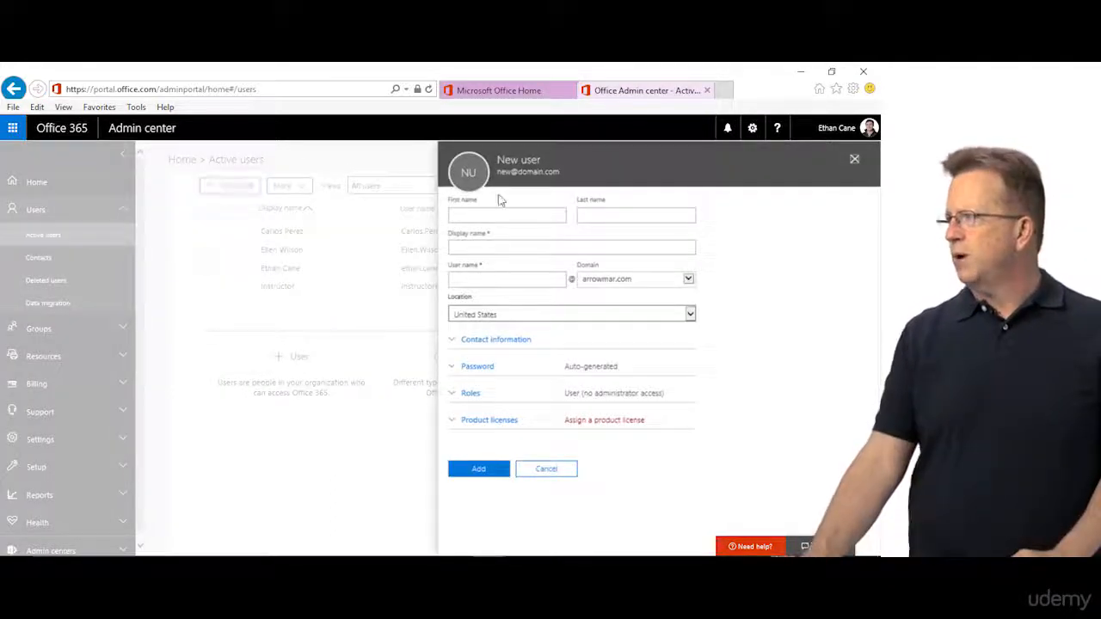
{"action": "left_click", "coordinate": [512, 214]}
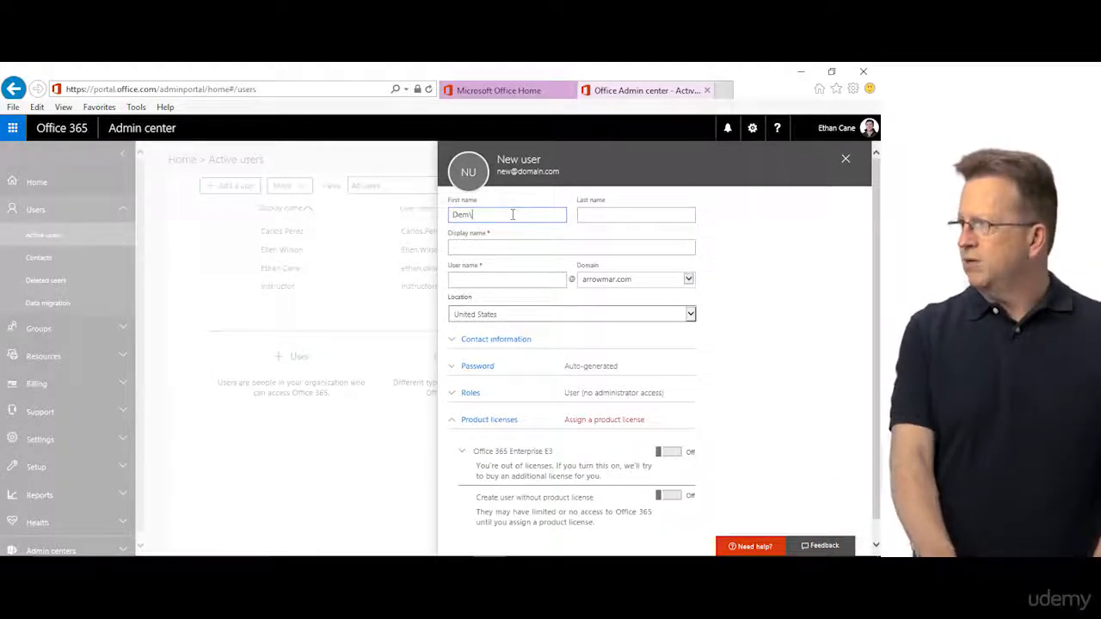
{"action": "type", "text": "Us"}
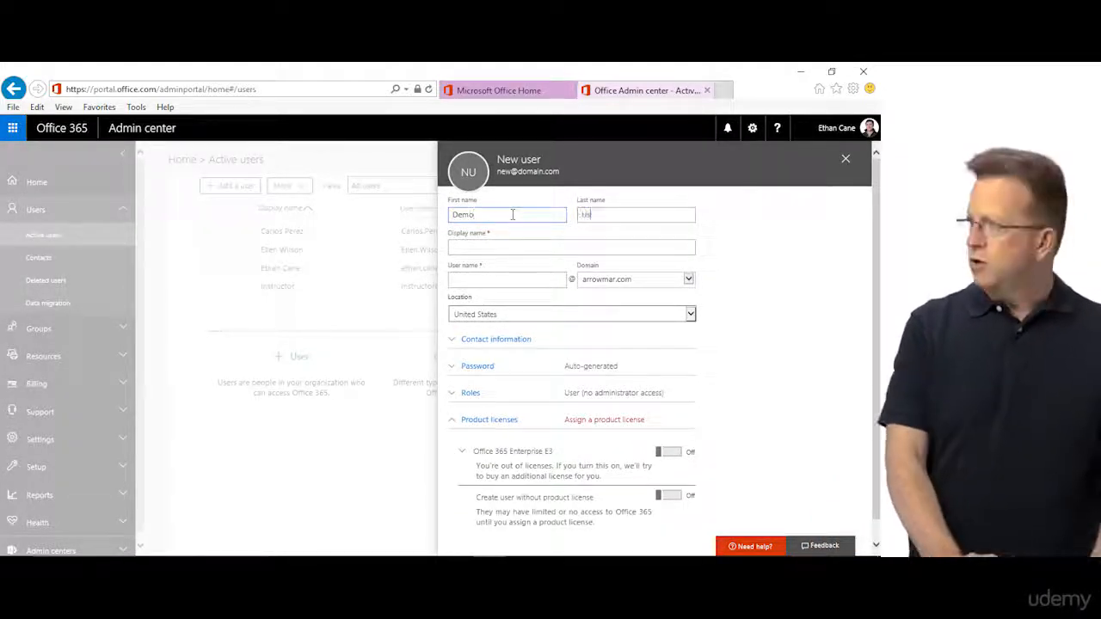
{"action": "type", "text": "er"}
{"action": "key", "text": "Tab"}
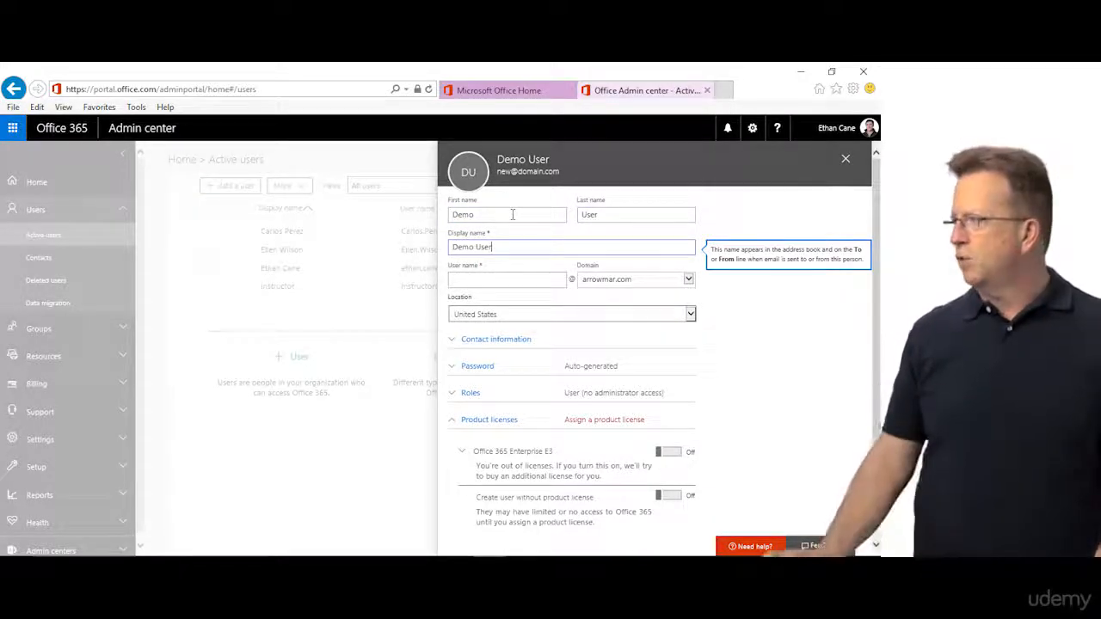
Step: Enter the new user's user name, correcting a typo, before the domain box
{"action": "left_click", "coordinate": [462, 283]}
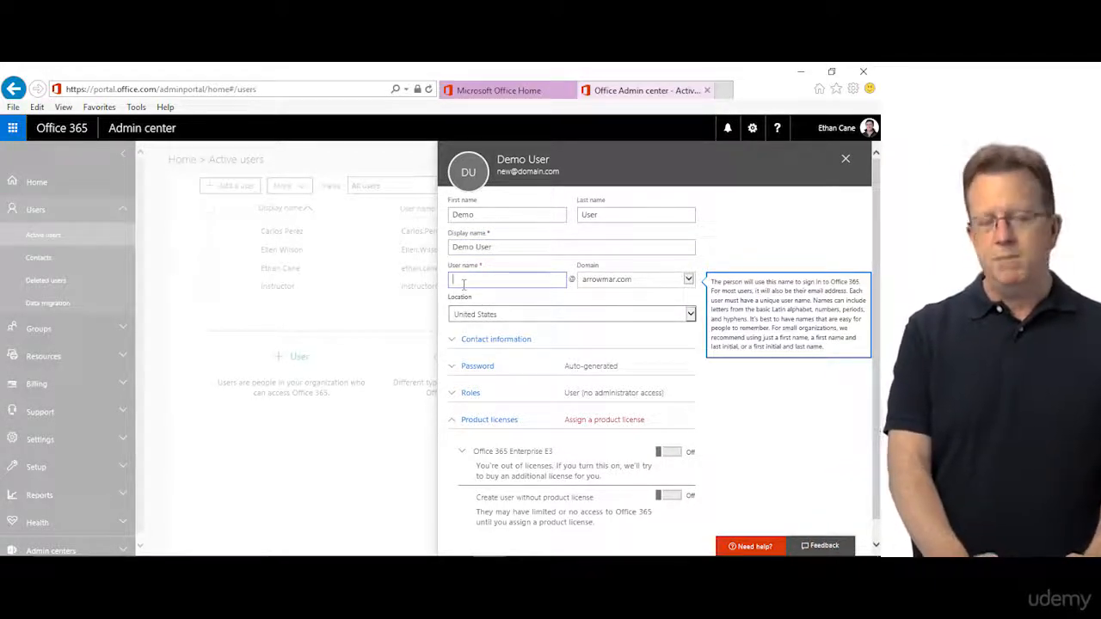
{"action": "type", "text": "Demo"}
{"action": "key", "text": "BackSpace"}
{"action": "key", "text": "BackSpace"}
{"action": "key", "text": "BackSpace"}
{"action": "type", "text": "emoU"}
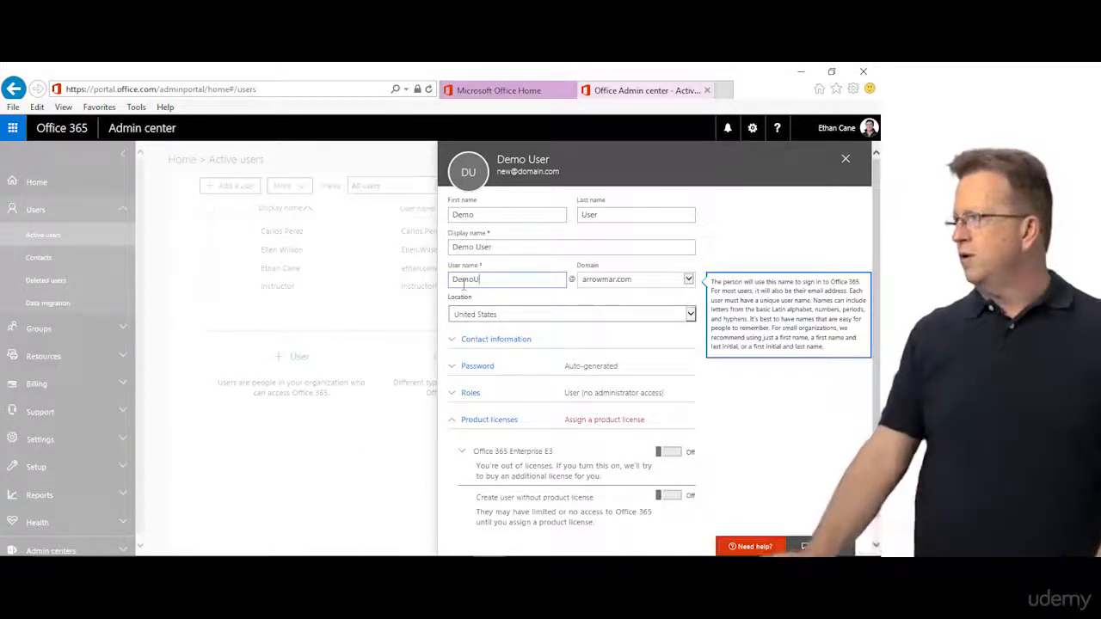
{"action": "key", "text": "Tab"}
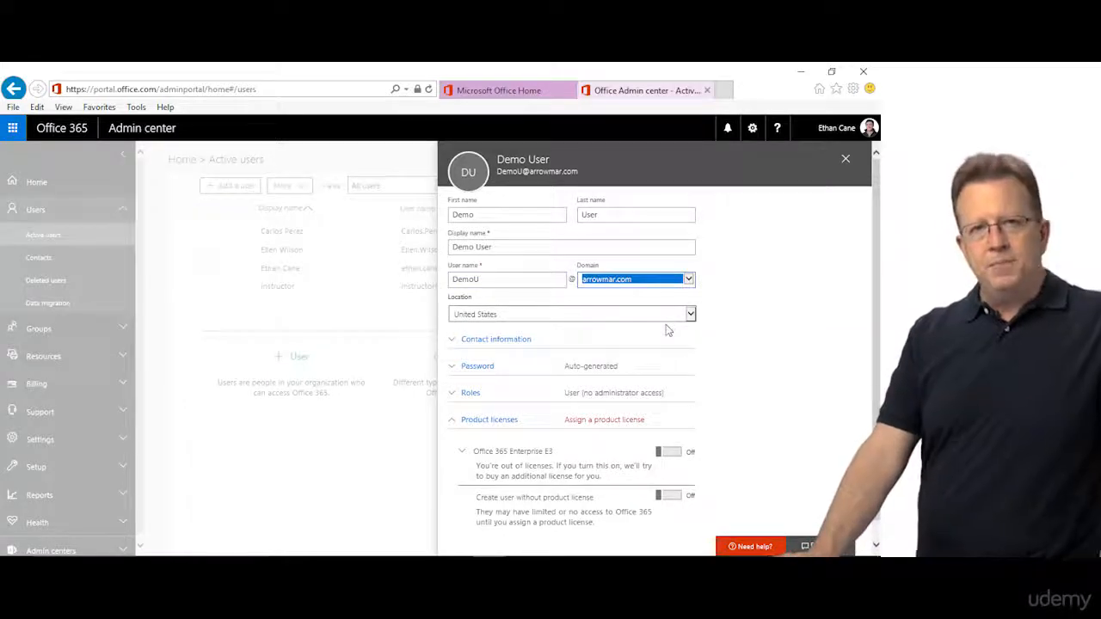
{"action": "left_click", "coordinate": [473, 344]}
{"action": "left_click", "coordinate": [590, 375]}
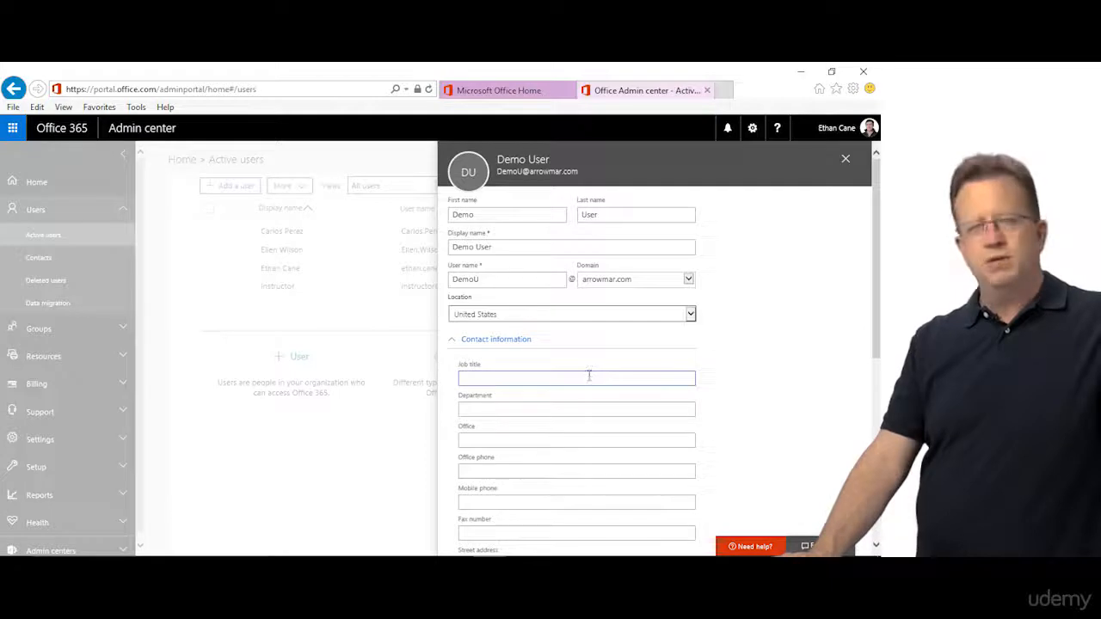
{"action": "scroll", "coordinate": [591, 367], "scroll_direction": "down", "scroll_amount": 3}
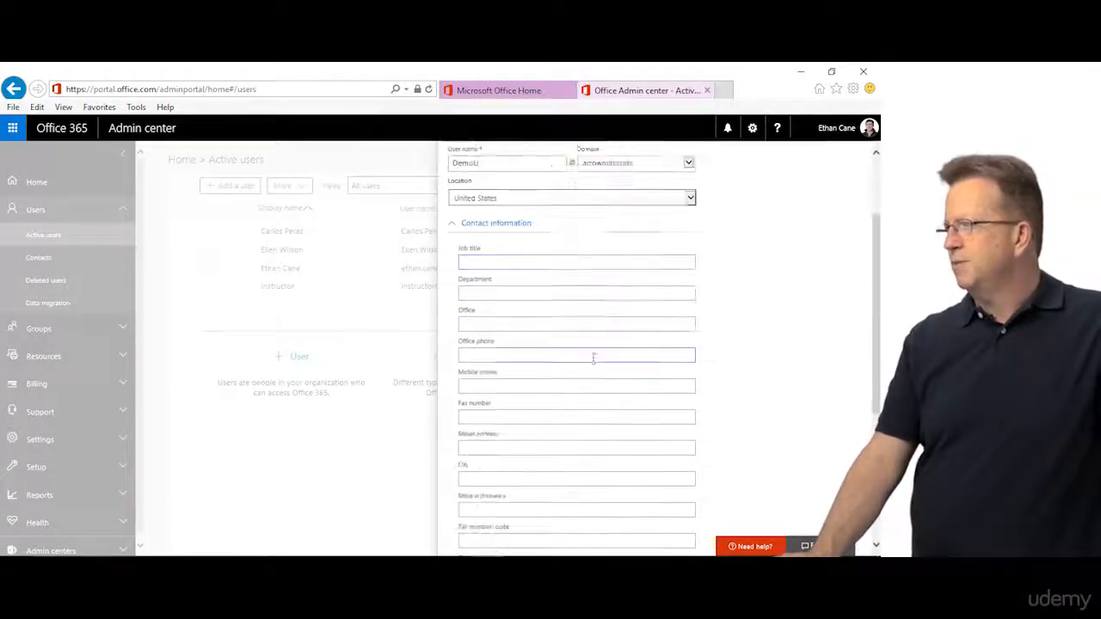
{"action": "scroll", "coordinate": [530, 422], "scroll_direction": "down", "scroll_amount": 3}
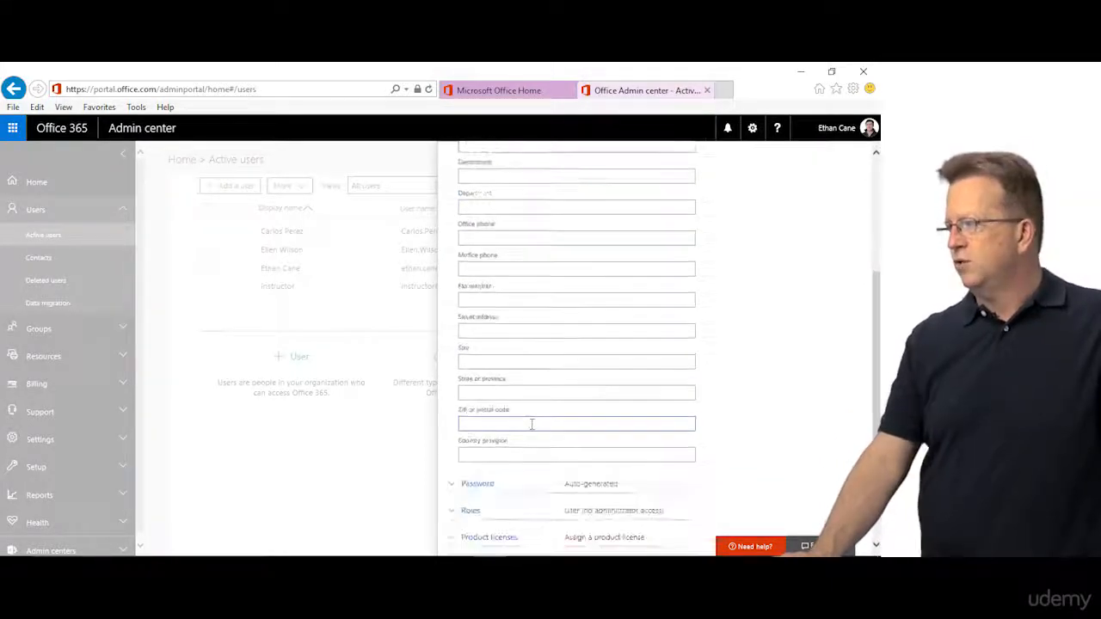
{"action": "scroll", "coordinate": [488, 329], "scroll_direction": "up", "scroll_amount": 3}
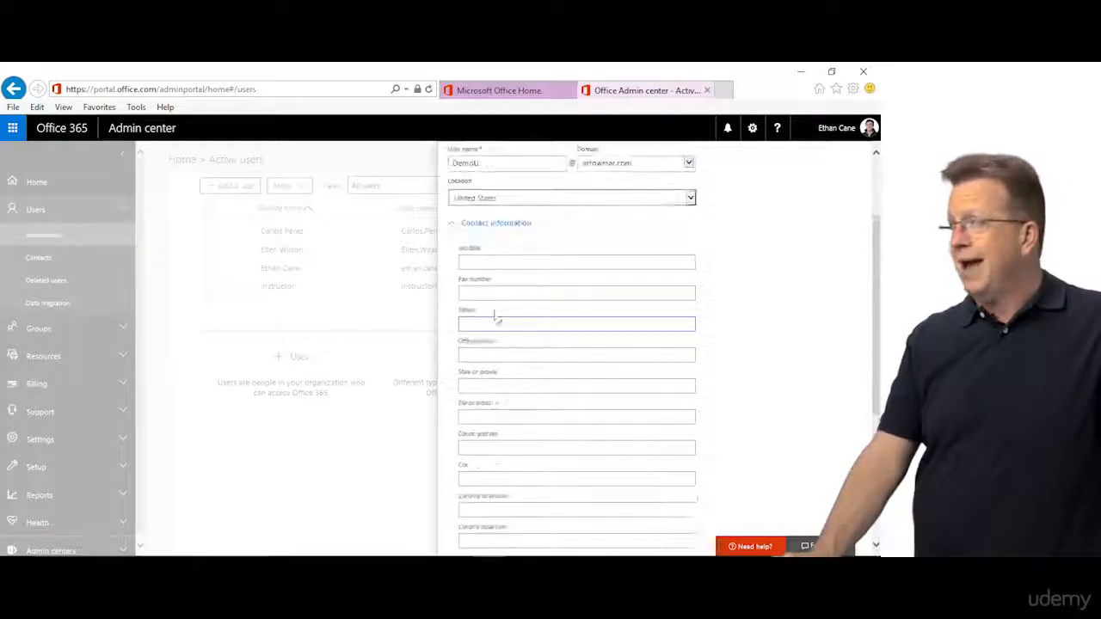
{"action": "left_click", "coordinate": [450, 223]}
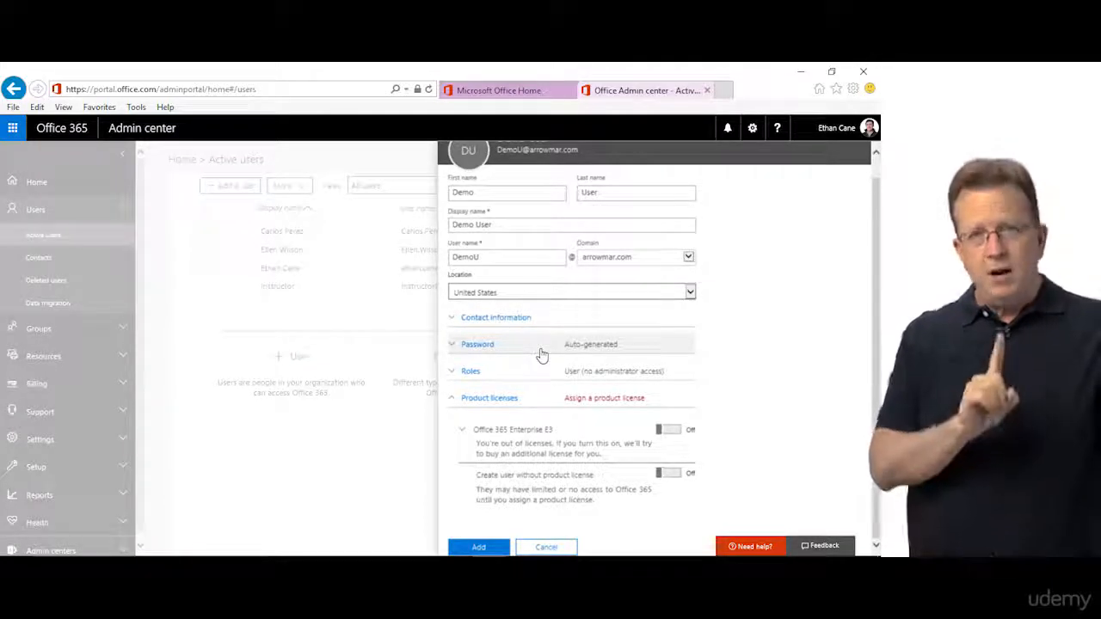
Step: Choose 'Let me create the password' and enter a strong admin-created password for the user
{"action": "left_click", "coordinate": [449, 343]}
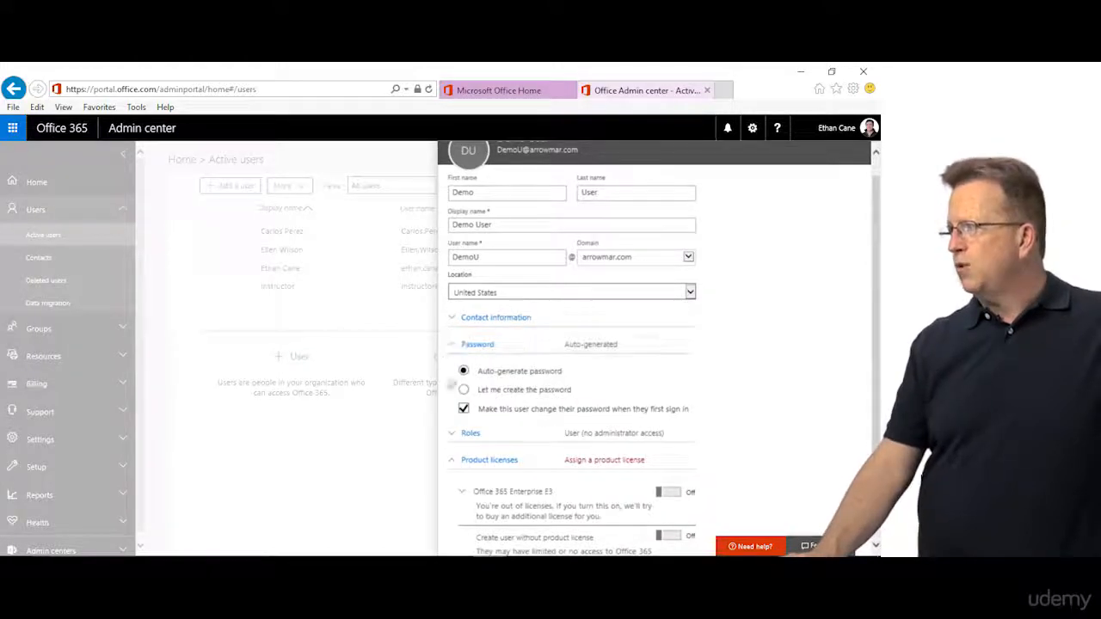
{"action": "left_click", "coordinate": [463, 390]}
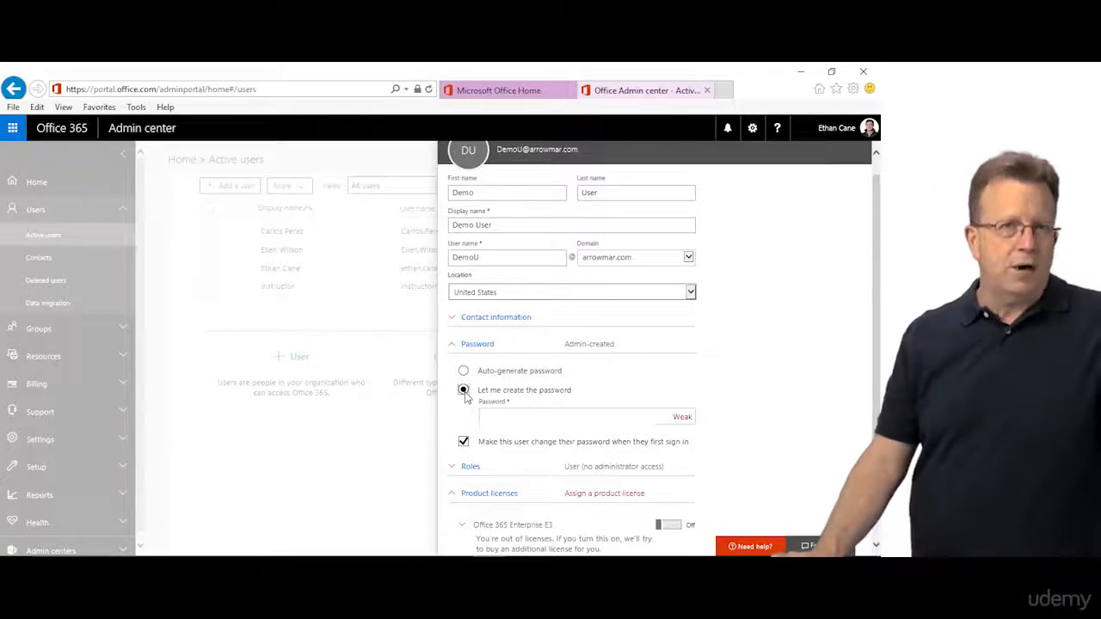
{"action": "left_click", "coordinate": [509, 414]}
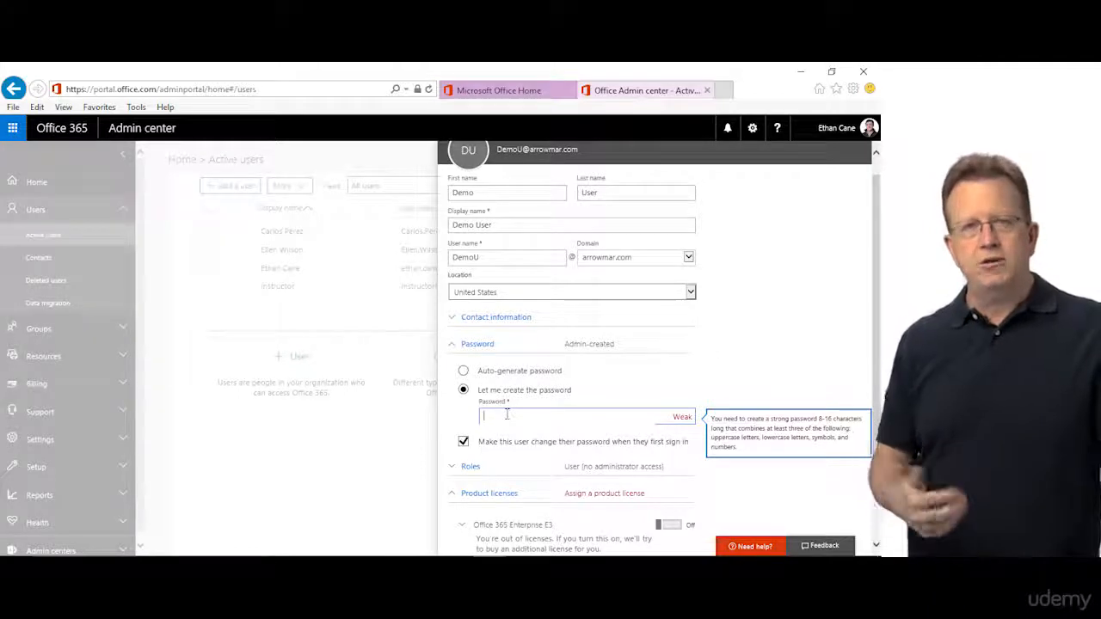
{"action": "type", "text": "Passw0rd"}
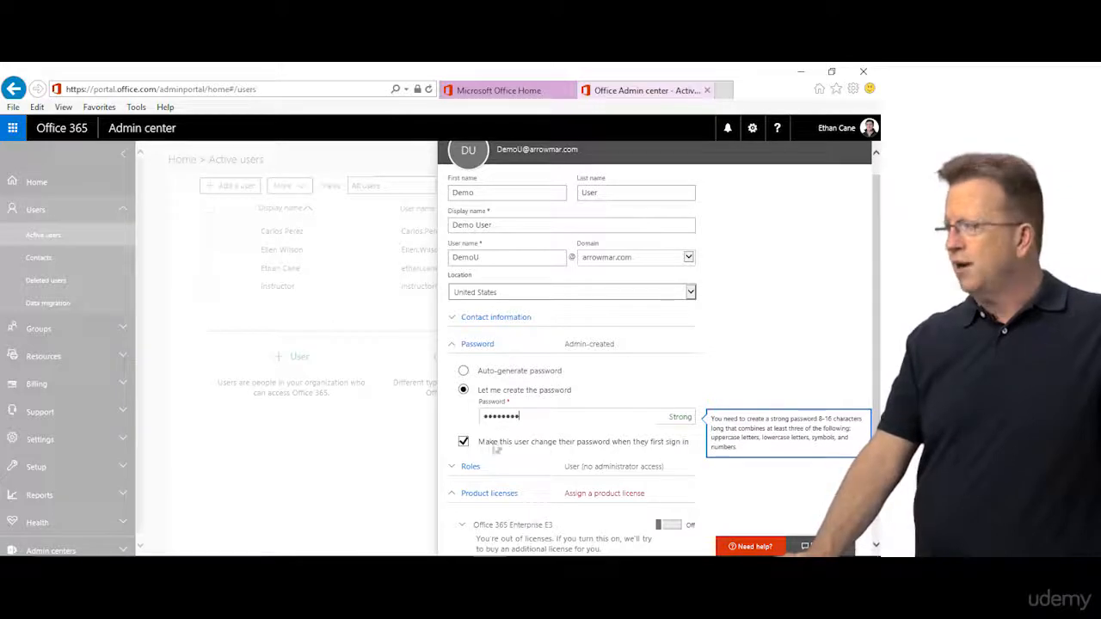
{"action": "left_click", "coordinate": [463, 442]}
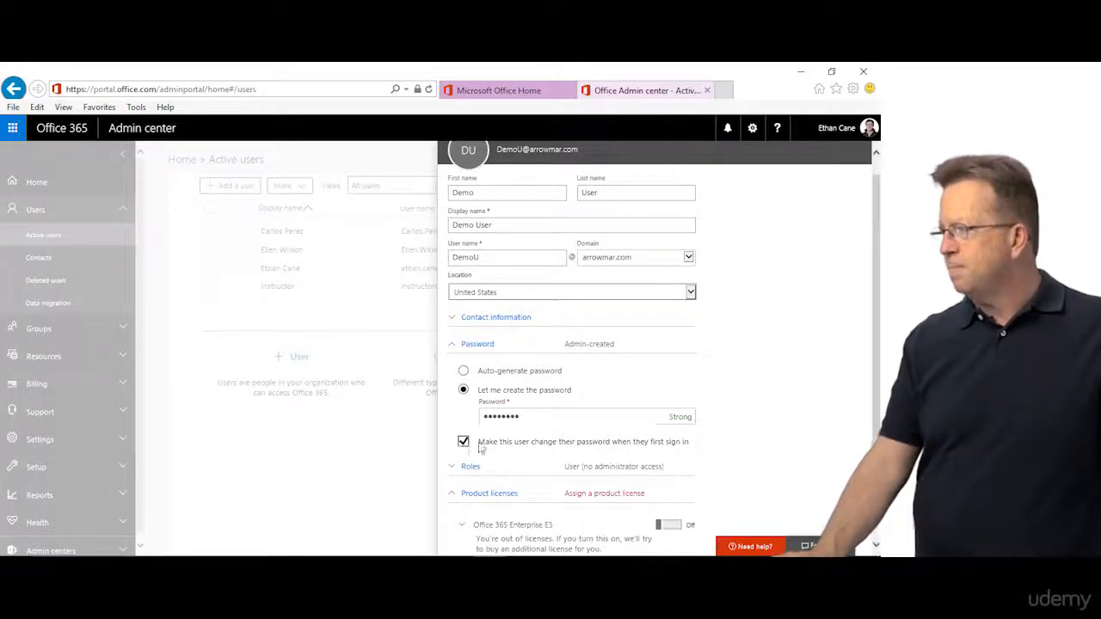
{"action": "scroll", "coordinate": [469, 434], "scroll_direction": "down", "scroll_amount": 2}
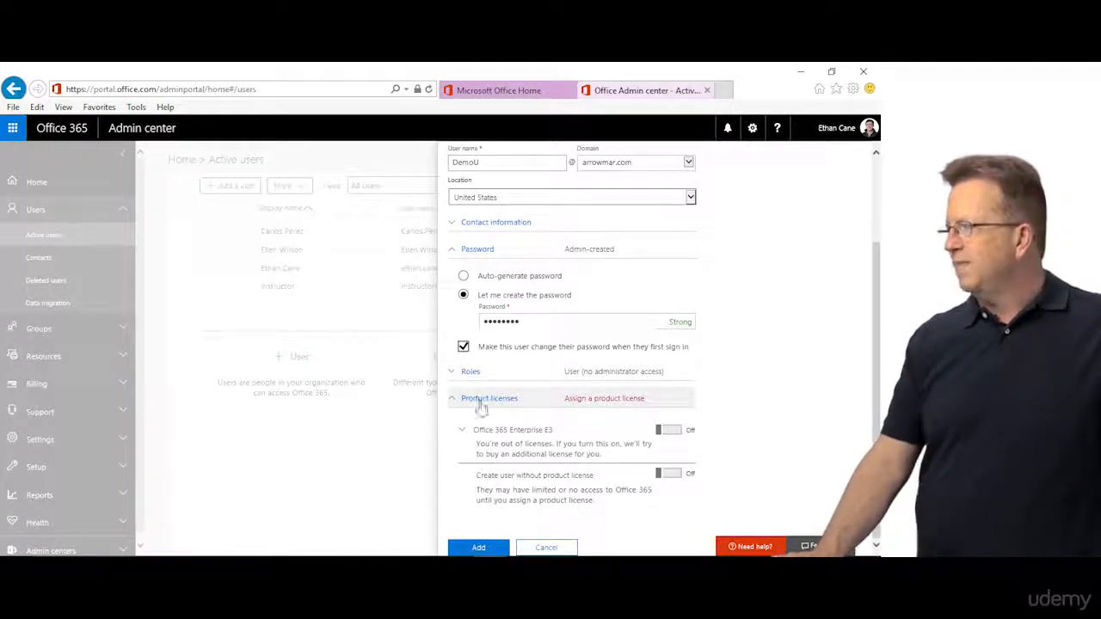
Step: Turn on 'Create user without product license' and add the user with no license
{"action": "left_click", "coordinate": [675, 432]}
{"action": "scroll", "coordinate": [541, 505], "scroll_direction": "down", "scroll_amount": 3}
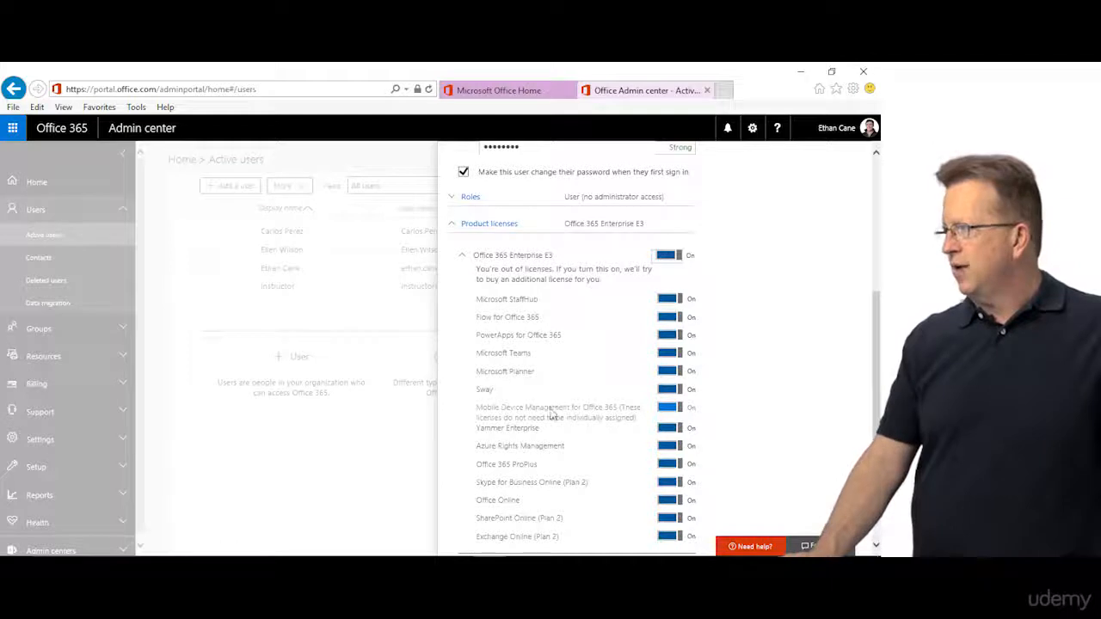
{"action": "scroll", "coordinate": [555, 447], "scroll_direction": "down", "scroll_amount": 3}
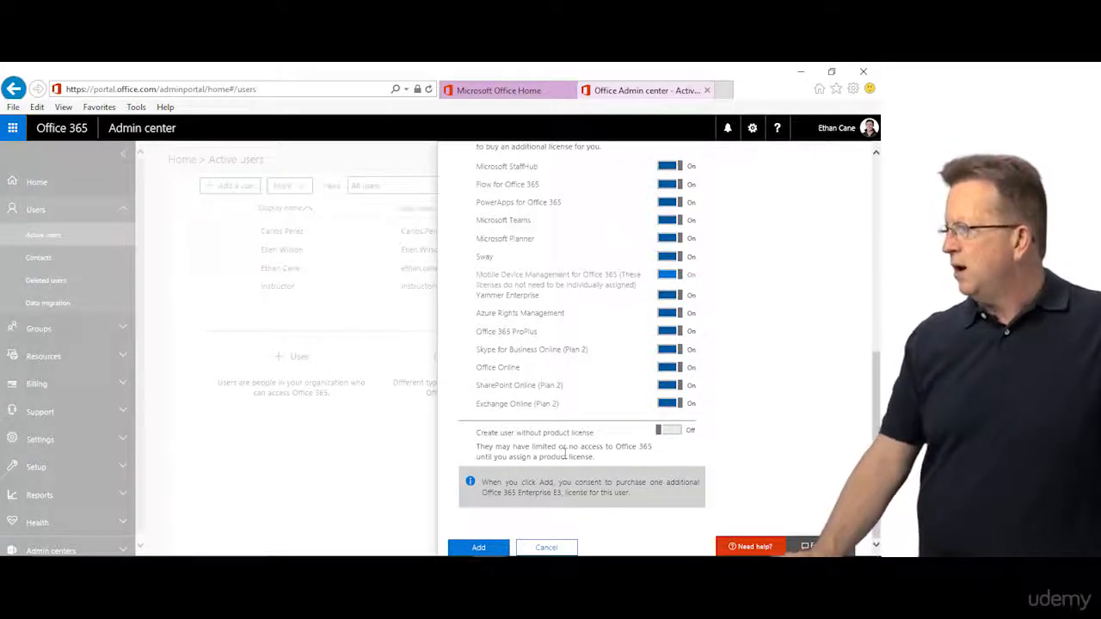
{"action": "left_click", "coordinate": [675, 431]}
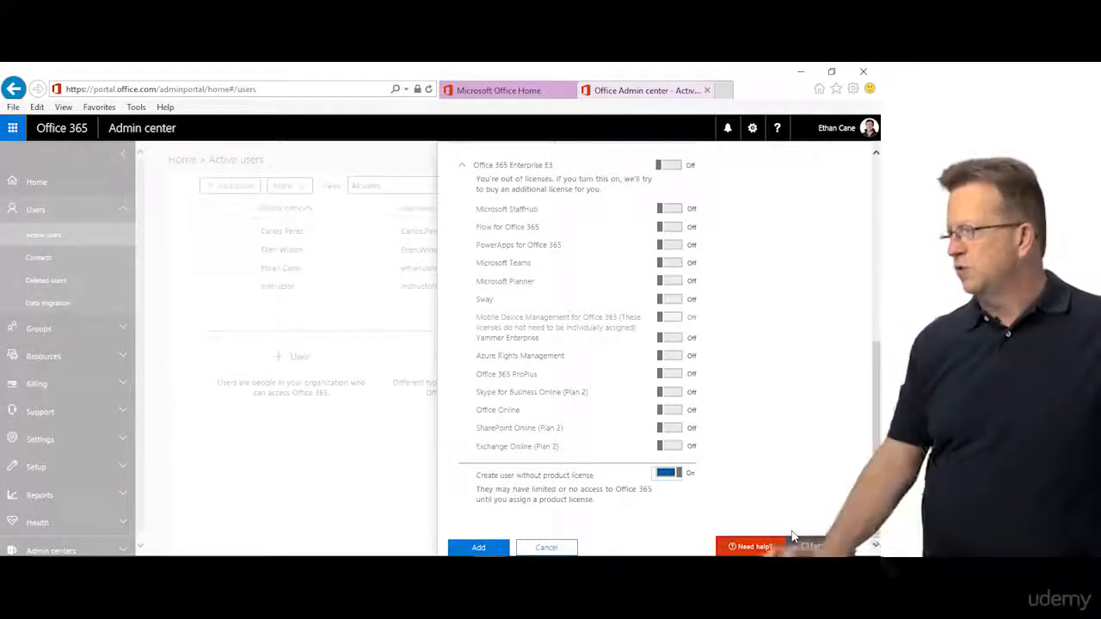
{"action": "left_click", "coordinate": [476, 546]}
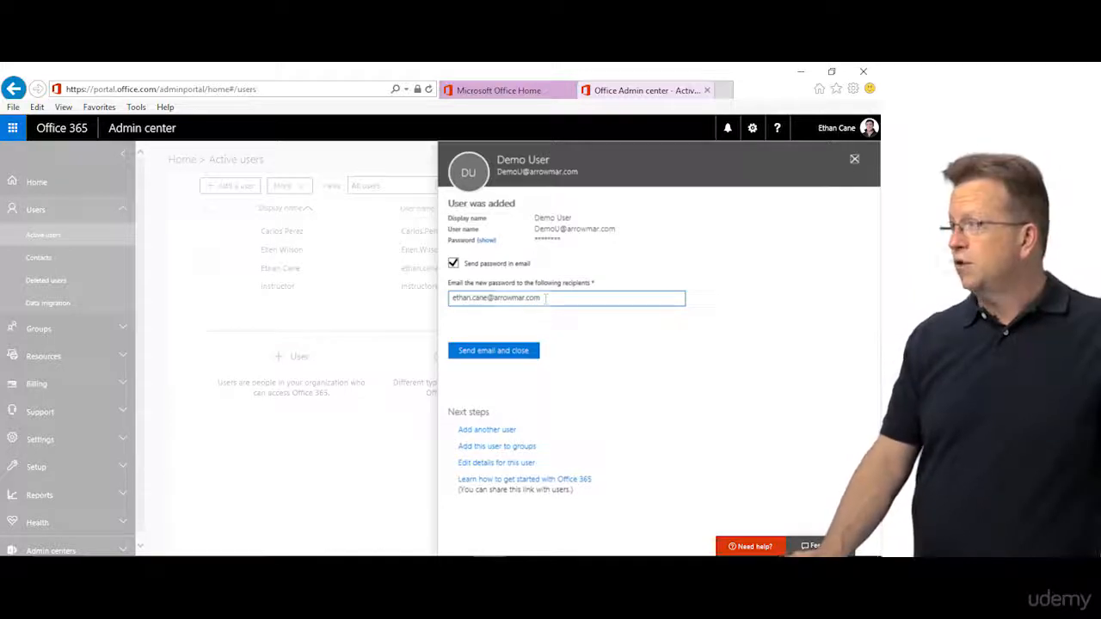
Step: Leave 'Send password in email' enabled and choose 'Send email and close'
{"action": "left_click", "coordinate": [453, 264]}
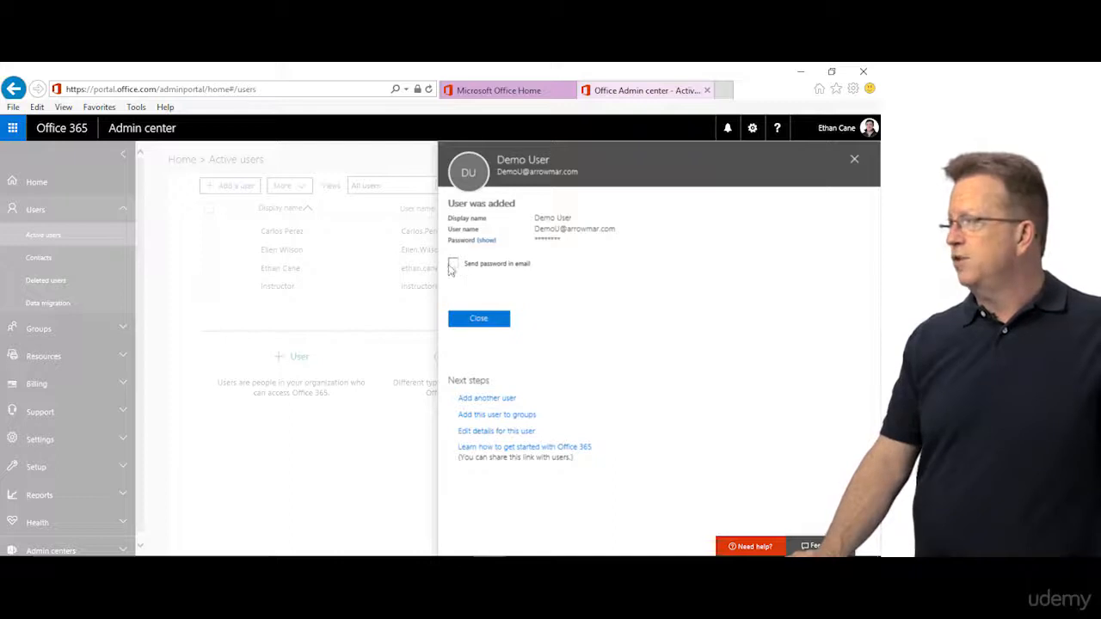
{"action": "left_click", "coordinate": [453, 264]}
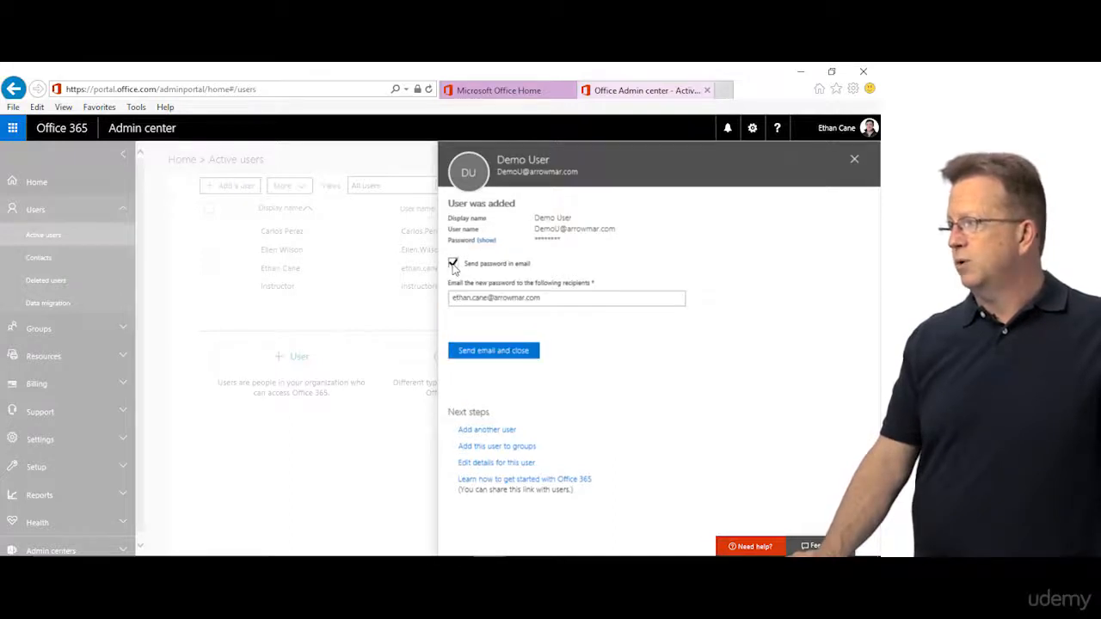
{"action": "left_click", "coordinate": [487, 352]}
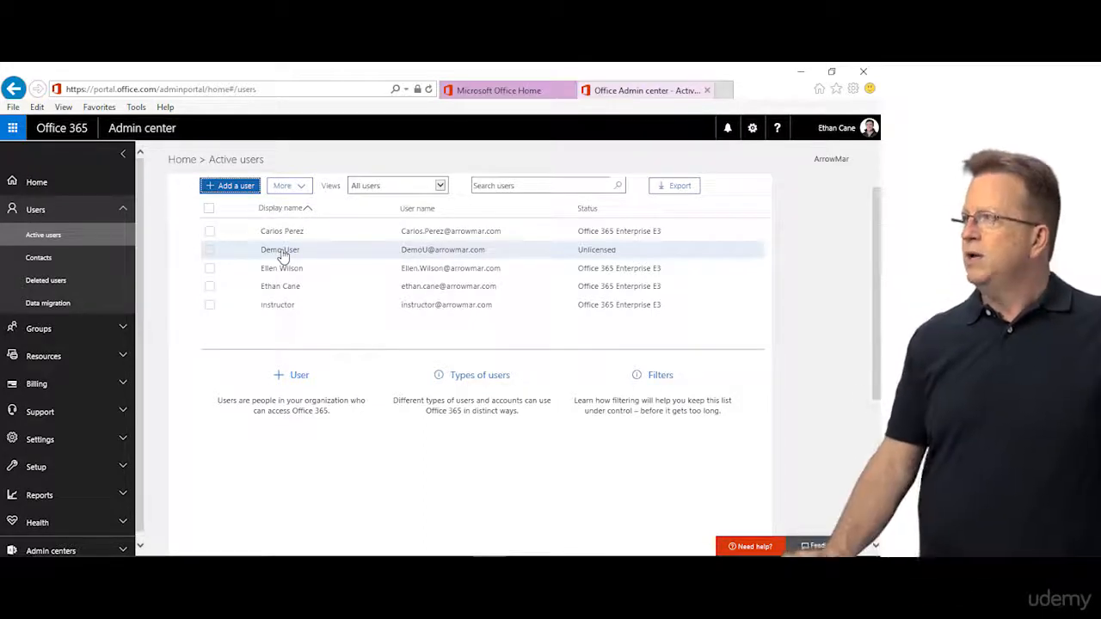
Step: Start Import multiple users, download the sample CSV and open Import_User_Sample_en.csv in Excel
{"action": "left_click", "coordinate": [286, 186]}
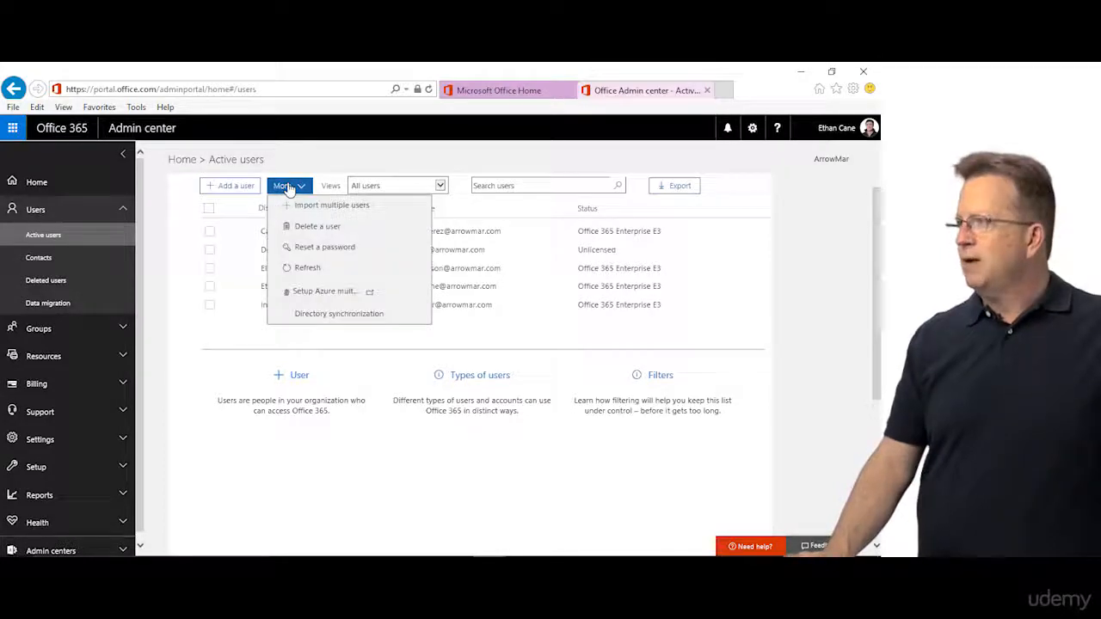
{"action": "left_click", "coordinate": [347, 206]}
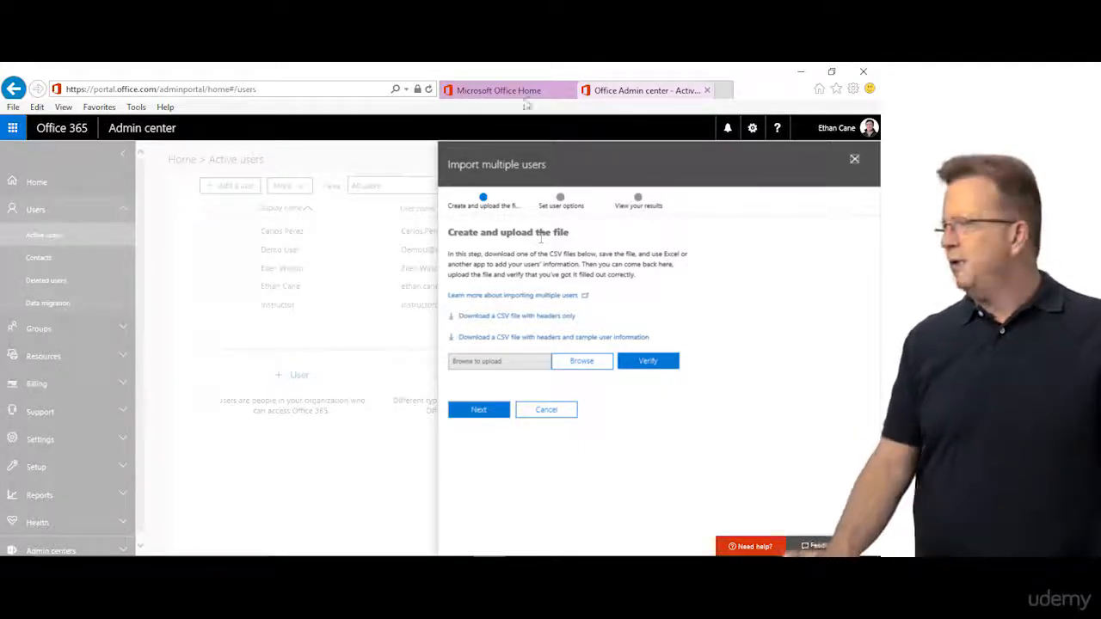
{"action": "left_click", "coordinate": [538, 345]}
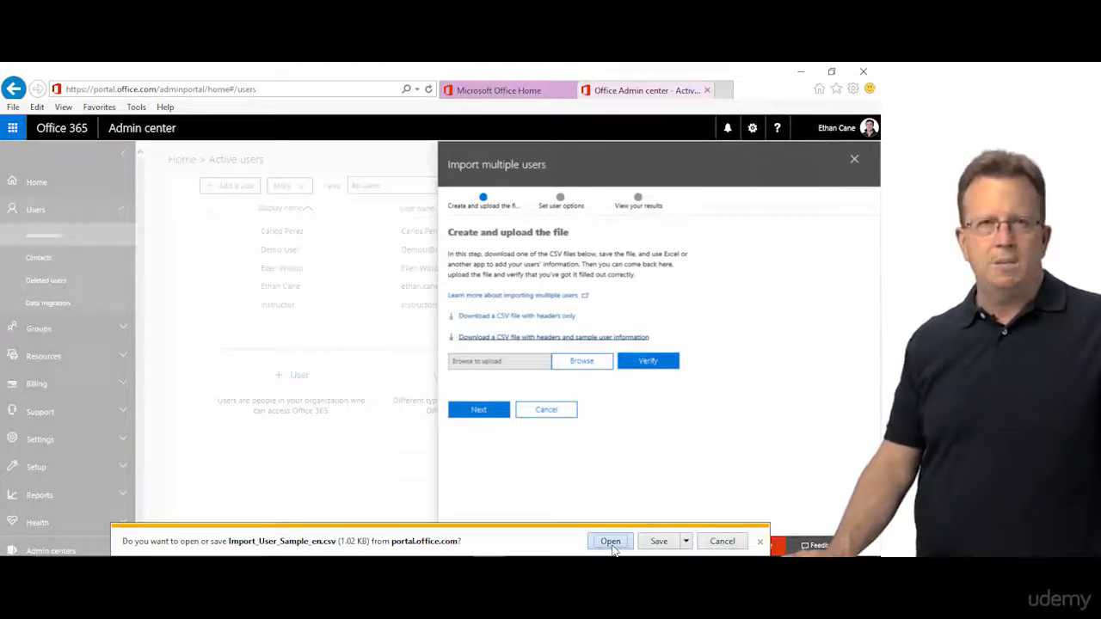
{"action": "left_click", "coordinate": [610, 541]}
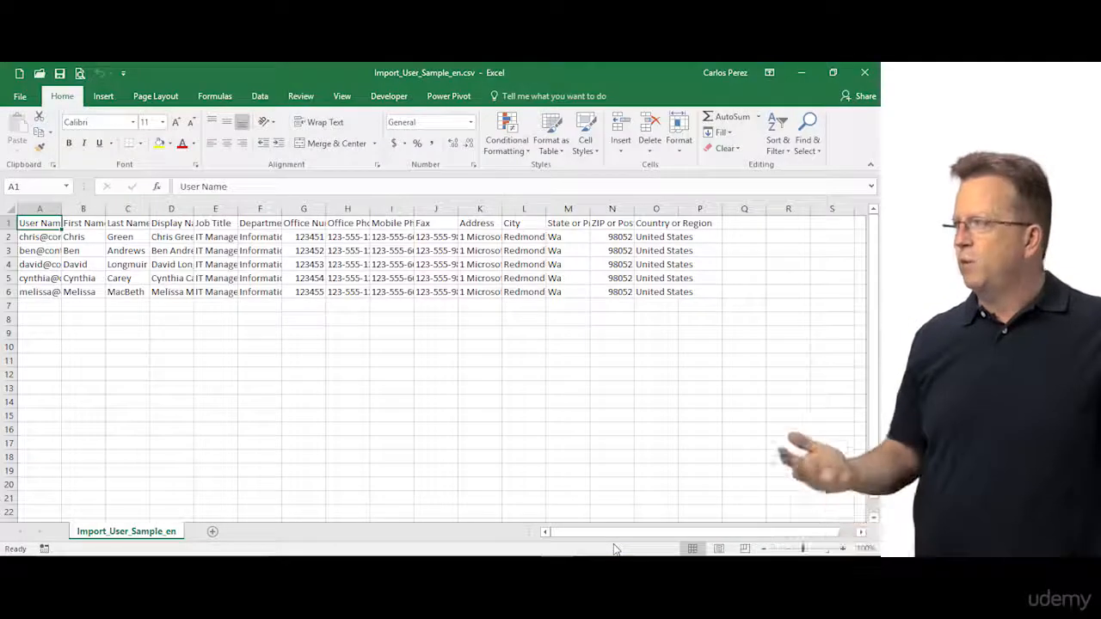
Step: Select the whole worksheet and widen all columns to the same width
{"action": "left_click", "coordinate": [10, 209]}
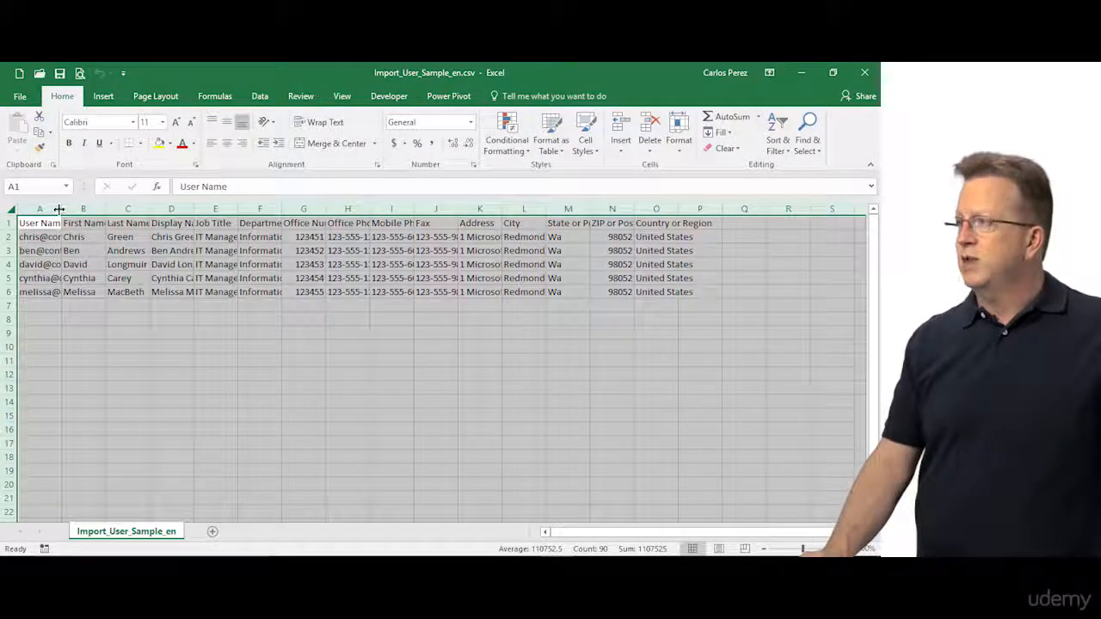
{"action": "left_click_drag", "start_coordinate": [62, 209], "coordinate": [109, 209]}
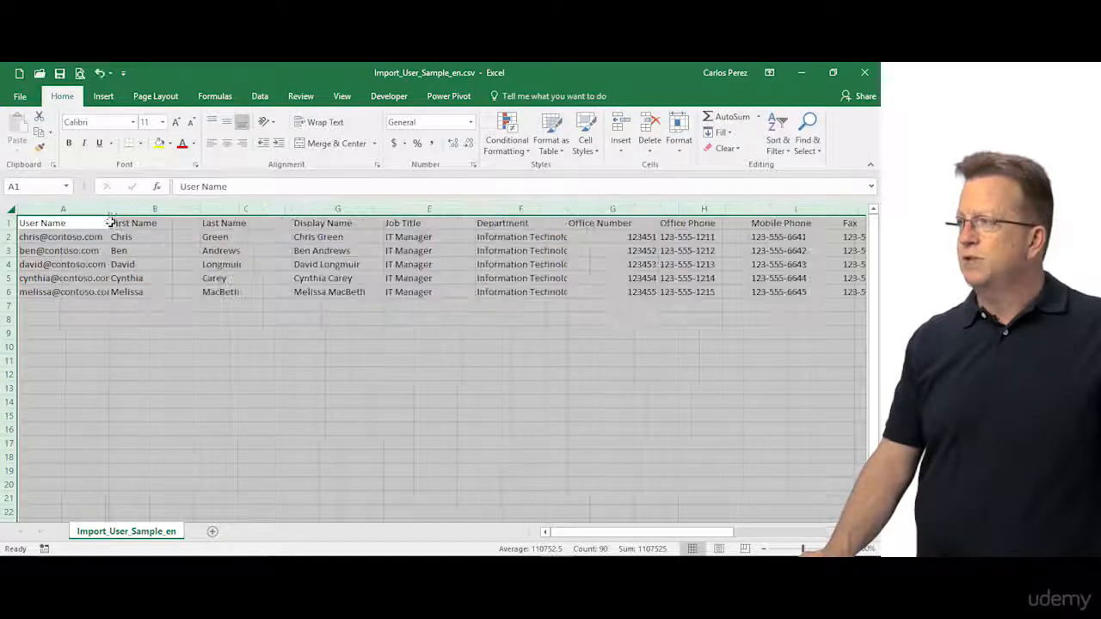
{"action": "left_click", "coordinate": [172, 375]}
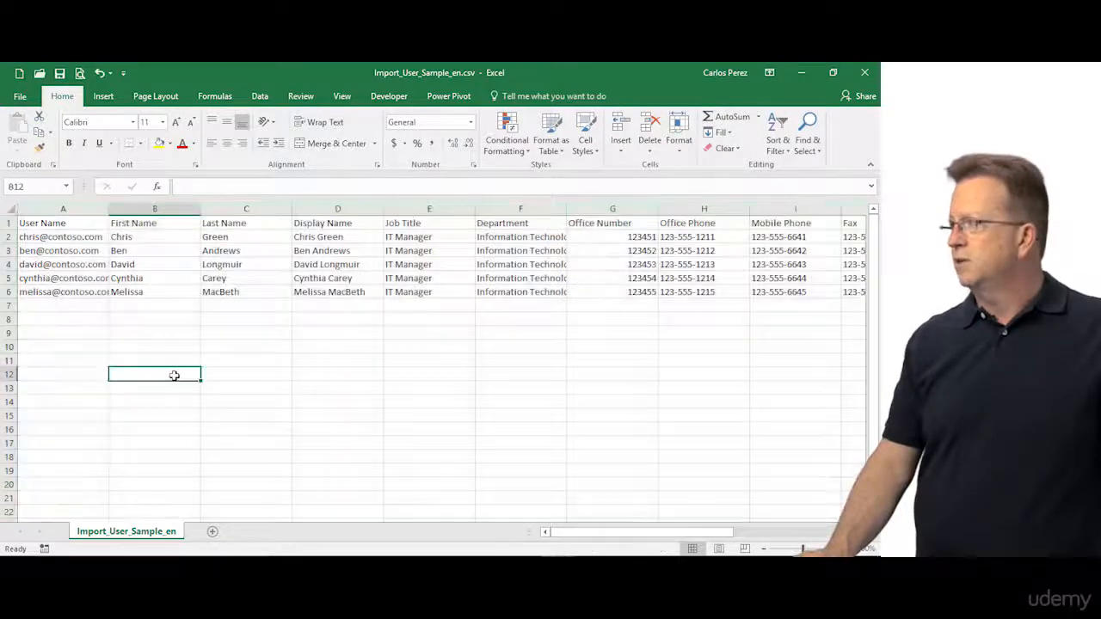
Step: Review the header row from User Name to ZIP or Postal Code, then close Excel without saving
{"action": "left_click", "coordinate": [77, 223]}
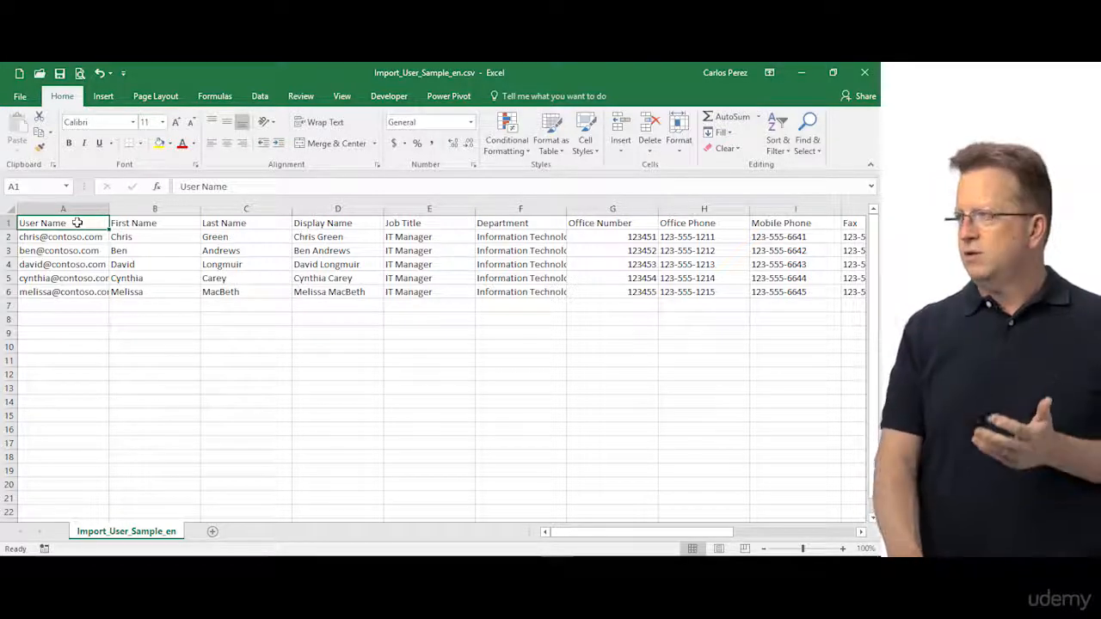
{"action": "key", "text": "Right"}
{"action": "key", "text": "Right"}
{"action": "key", "text": "Right"}
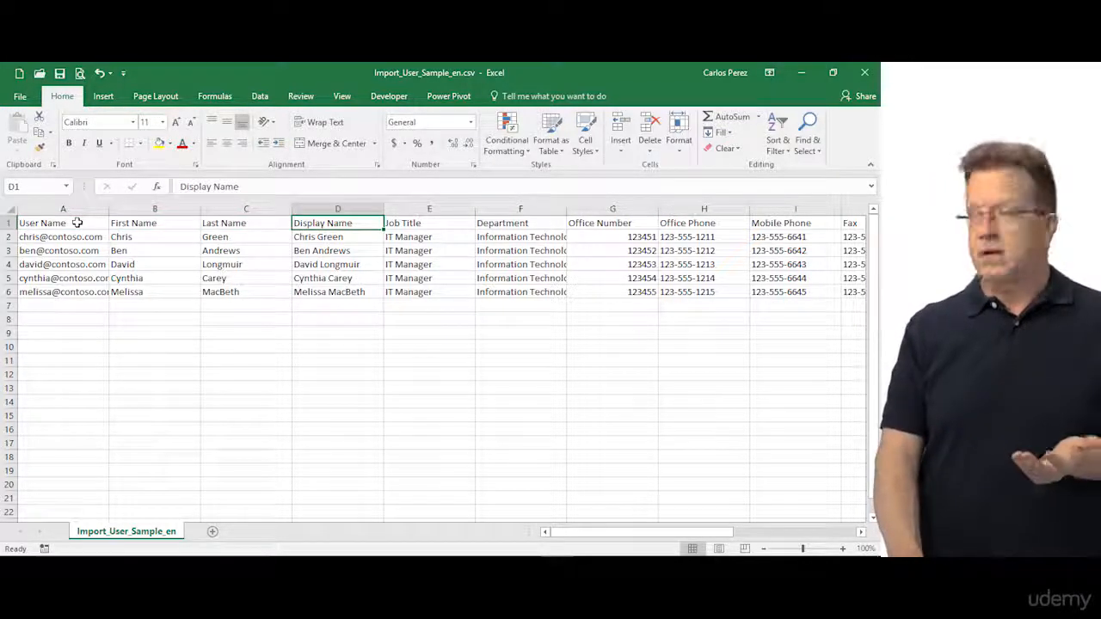
{"action": "key", "text": "Left"}
{"action": "key", "text": "Left"}
{"action": "key", "text": "Left"}
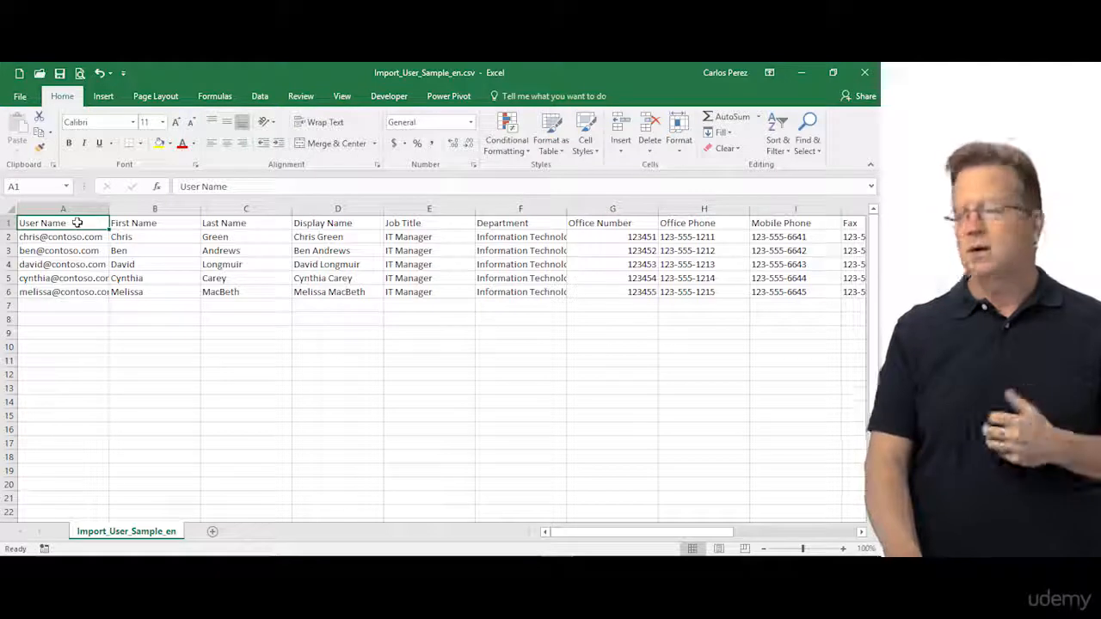
{"action": "key", "text": "Right"}
{"action": "key", "text": "Right"}
{"action": "key", "text": "Right"}
{"action": "key", "text": "Right"}
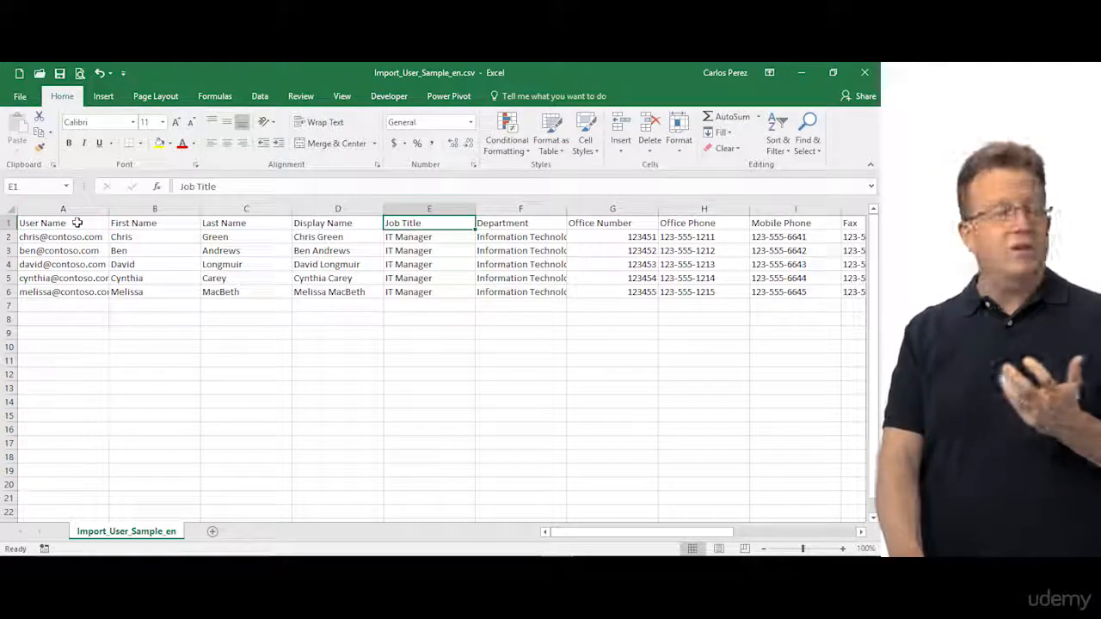
{"action": "key", "text": "Right"}
{"action": "key", "text": "Right"}
{"action": "key", "text": "Right"}
{"action": "key", "text": "Right"}
{"action": "key", "text": "Right"}
{"action": "key", "text": "Right"}
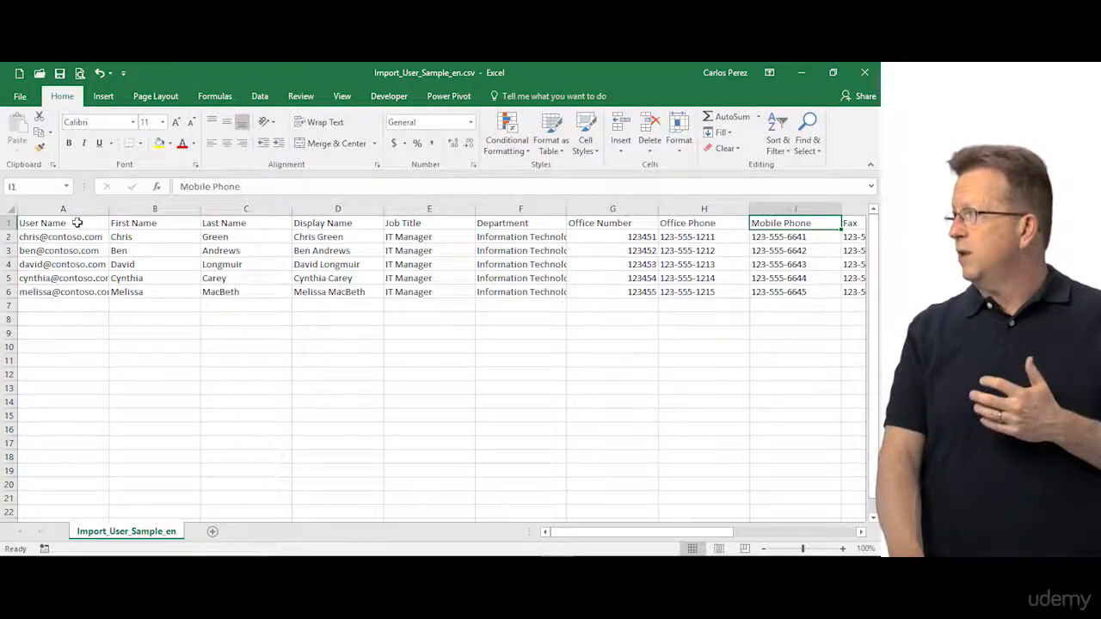
{"action": "key", "text": "Right"}
{"action": "key", "text": "Right"}
{"action": "key", "text": "Right"}
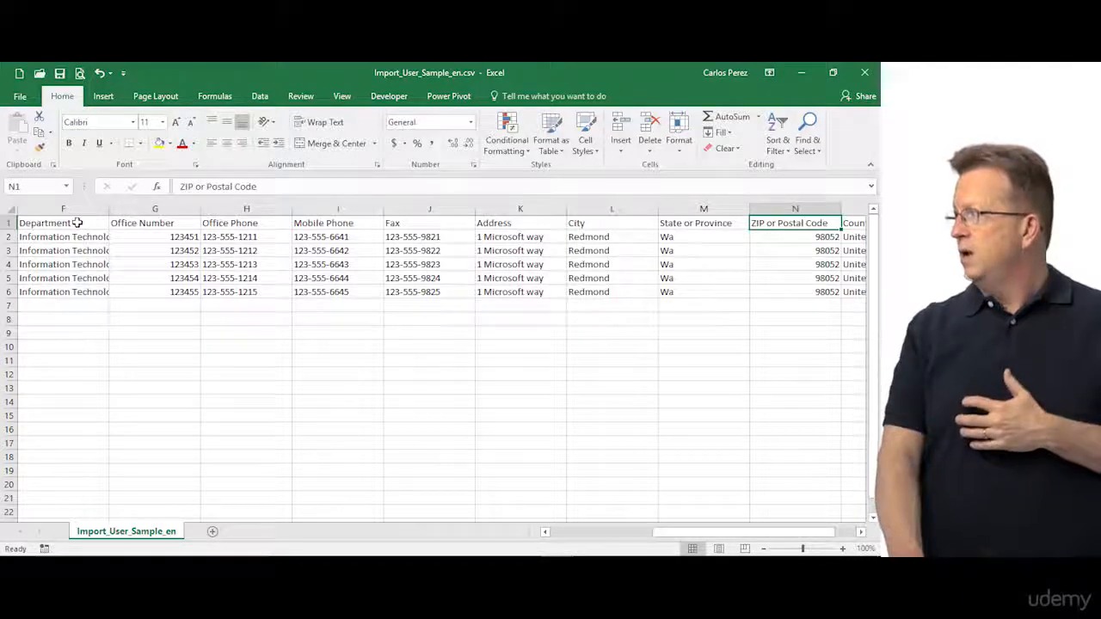
{"action": "key", "text": "Left"}
{"action": "key", "text": "Left"}
{"action": "key", "text": "Left"}
{"action": "key", "text": "Left"}
{"action": "key", "text": "Left"}
{"action": "key", "text": "Left"}
{"action": "key", "text": "Left"}
{"action": "key", "text": "Left"}
{"action": "key", "text": "Left"}
{"action": "key", "text": "Left"}
{"action": "key", "text": "Left"}
{"action": "key", "text": "Left"}
{"action": "key", "text": "Left"}
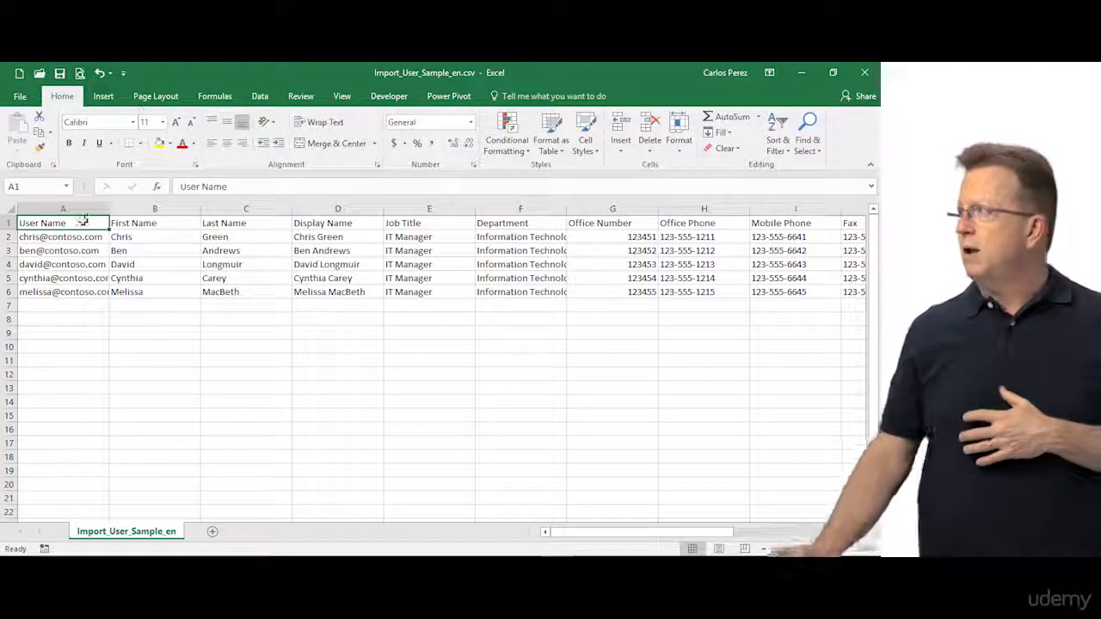
{"action": "left_click", "coordinate": [866, 75]}
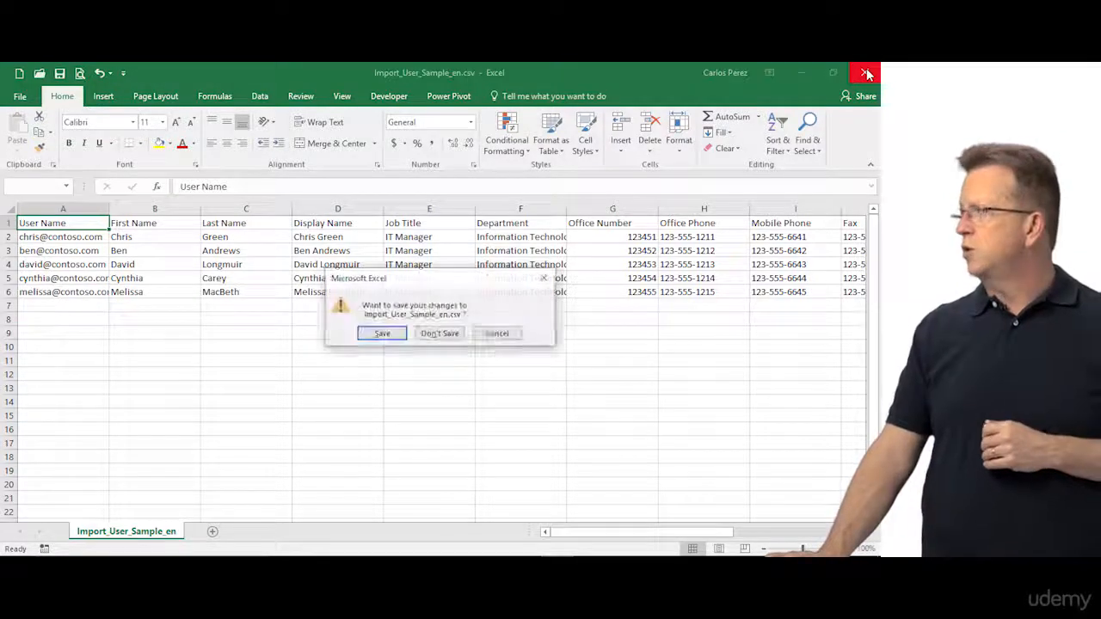
{"action": "left_click", "coordinate": [434, 335]}
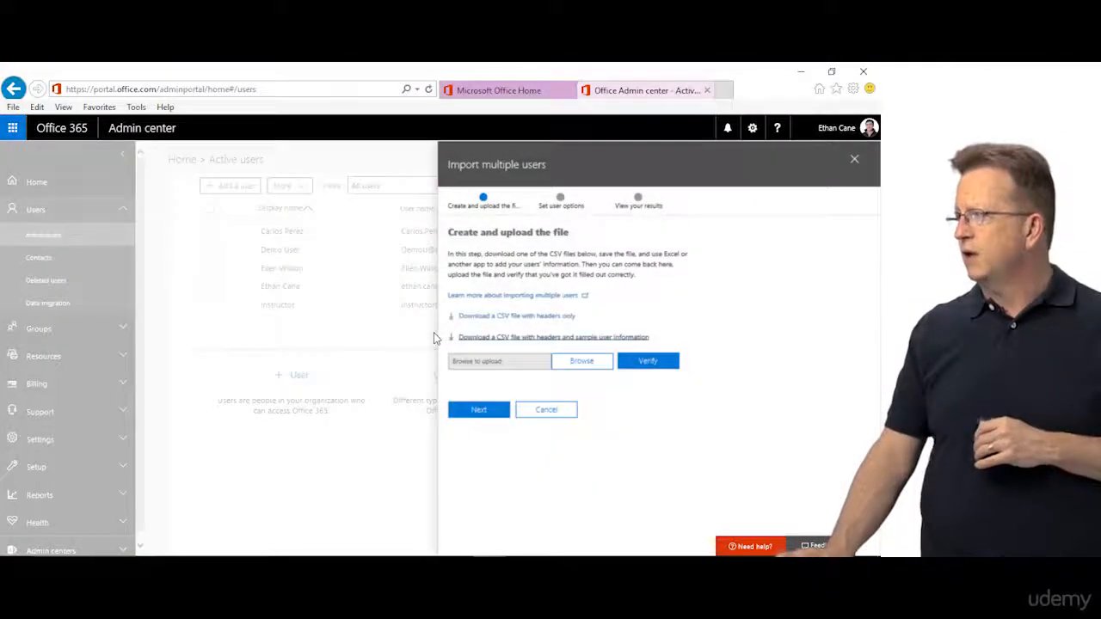